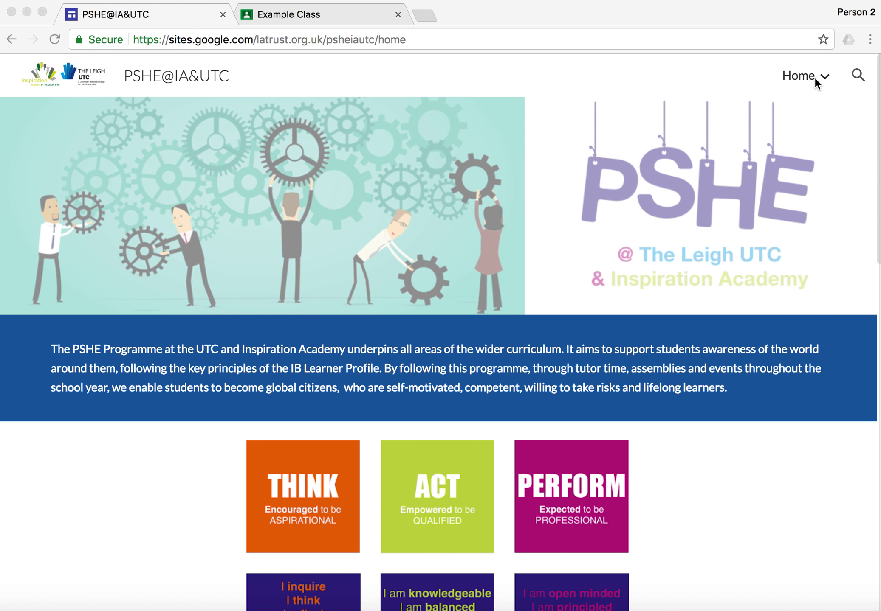
Open the Module One page from the PSHE@IA&UTC site home page.
left_click(827, 72)
mouse_move(811, 77)
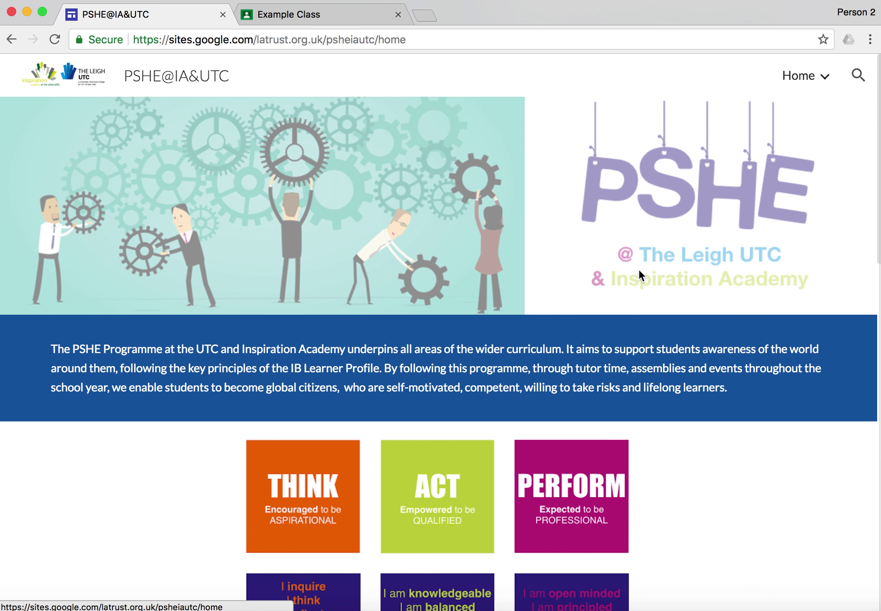
scroll(639, 269, "down", 10)
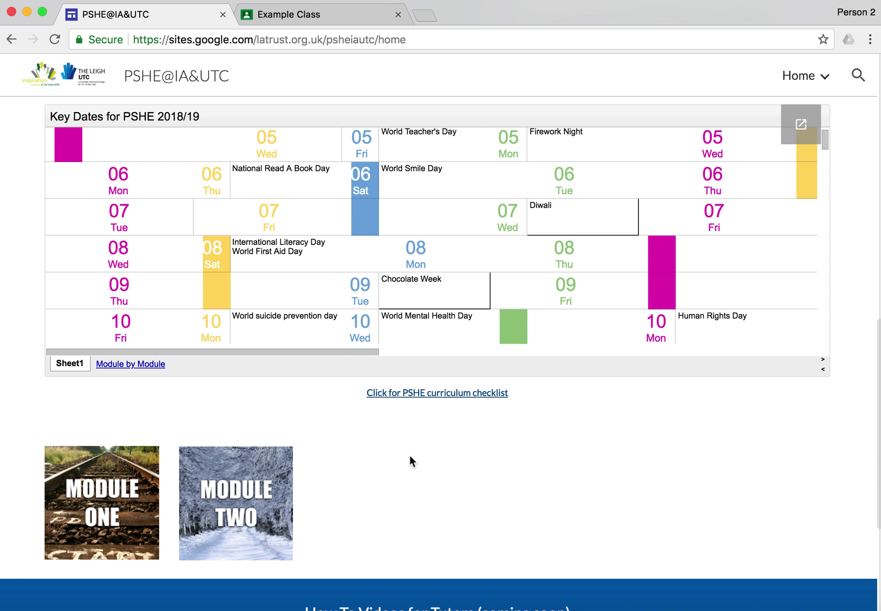
left_click(129, 502)
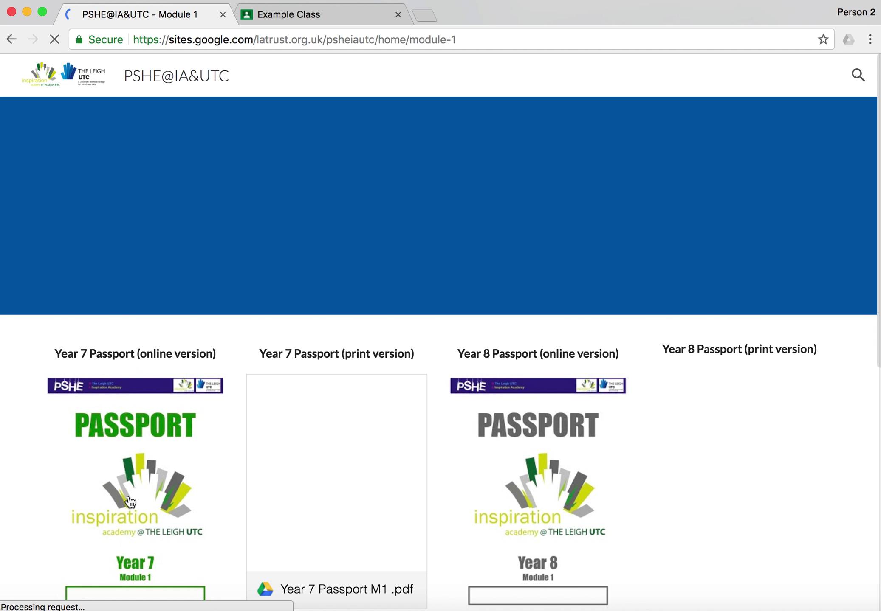
Scroll down Module 1 to the Year 7 and Year 8 Passport online and print versions.
scroll(316, 524, "down", 3)
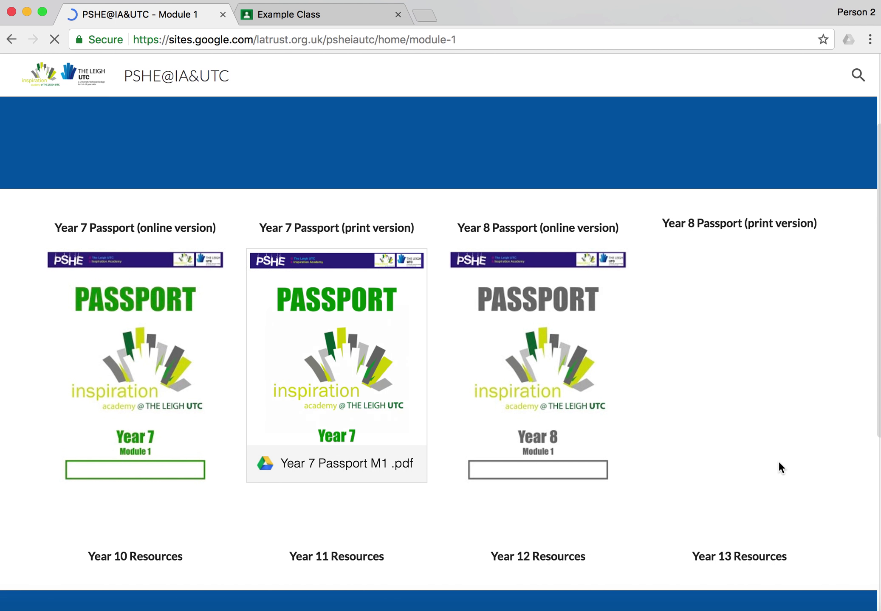
scroll(401, 373, "down", 1)
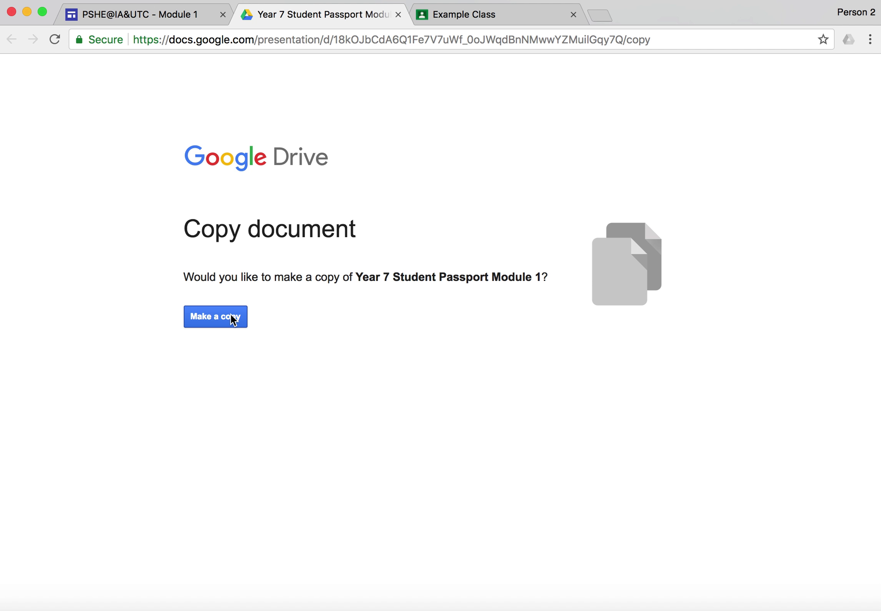
Make a copy of the Year 7 Student Passport Module 1 slides.
left_click(233, 320)
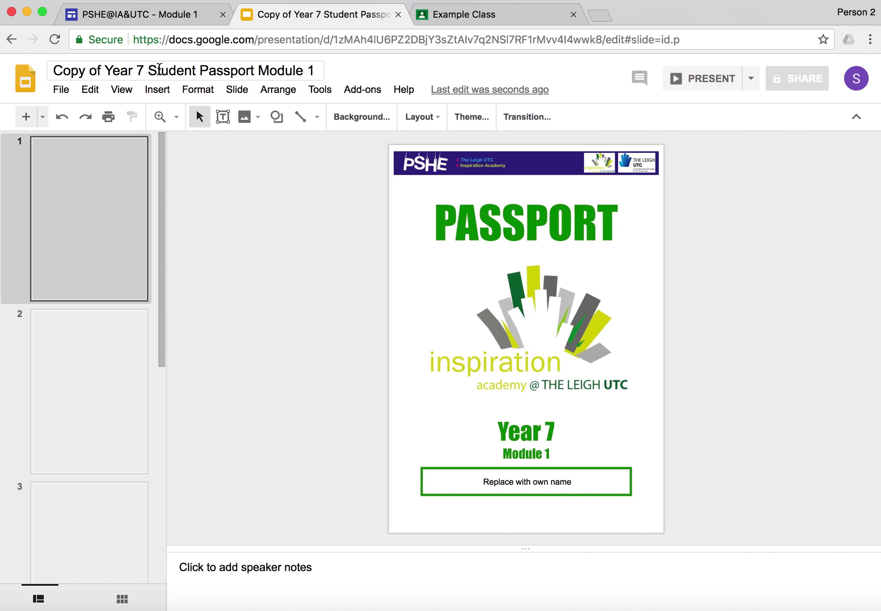
Rename the presentation to 'Example Year 7 Student Passport Module 1'.
left_click(106, 69)
left_click_drag(105, 69, 36, 69)
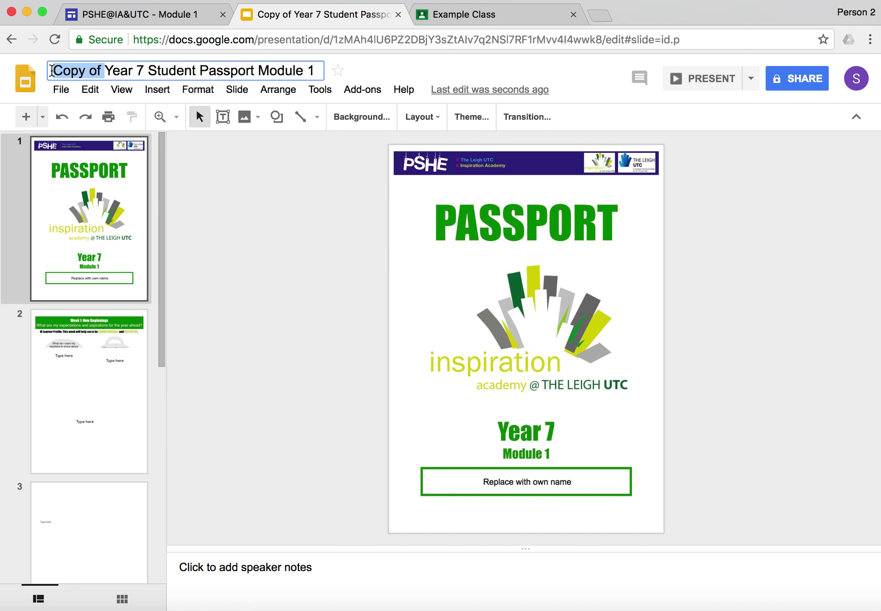
key("BackSpace")
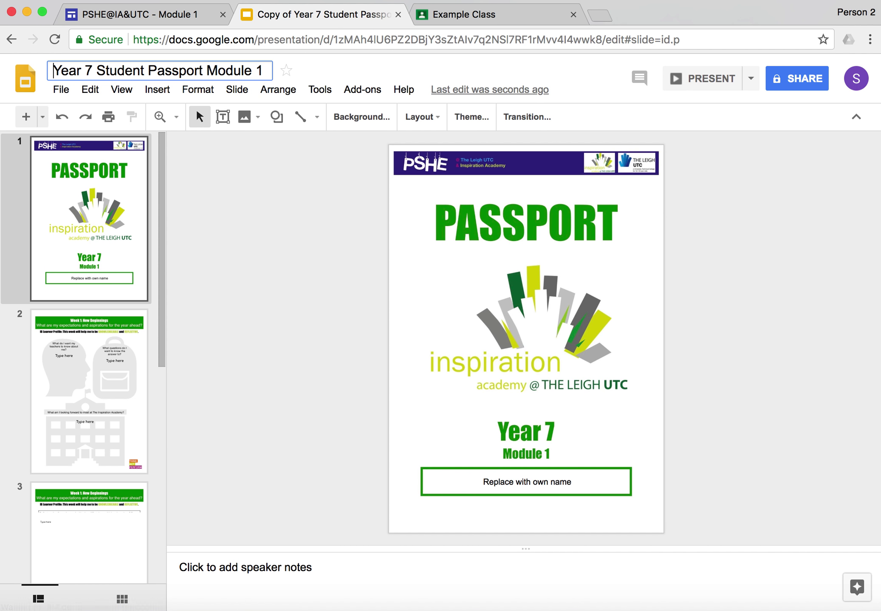
type("Example")
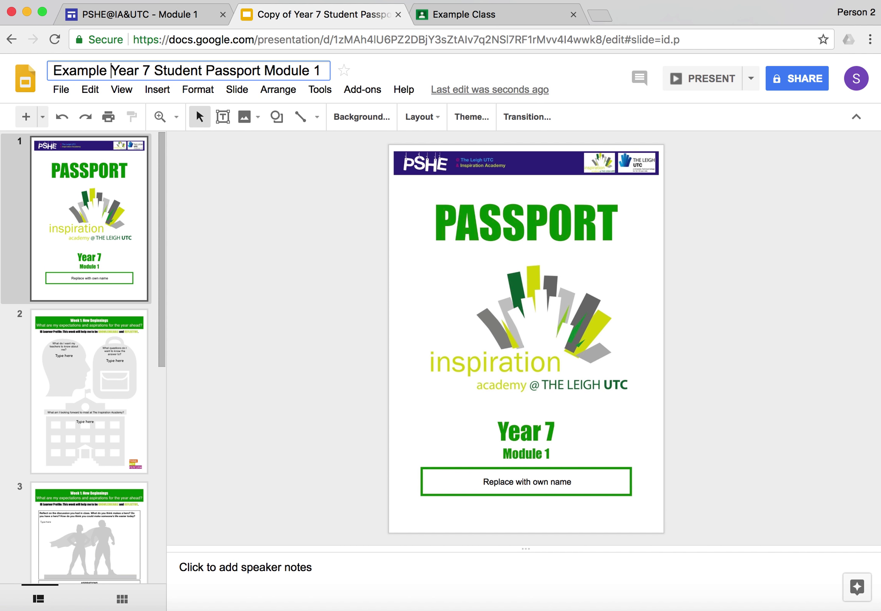
left_click(228, 266)
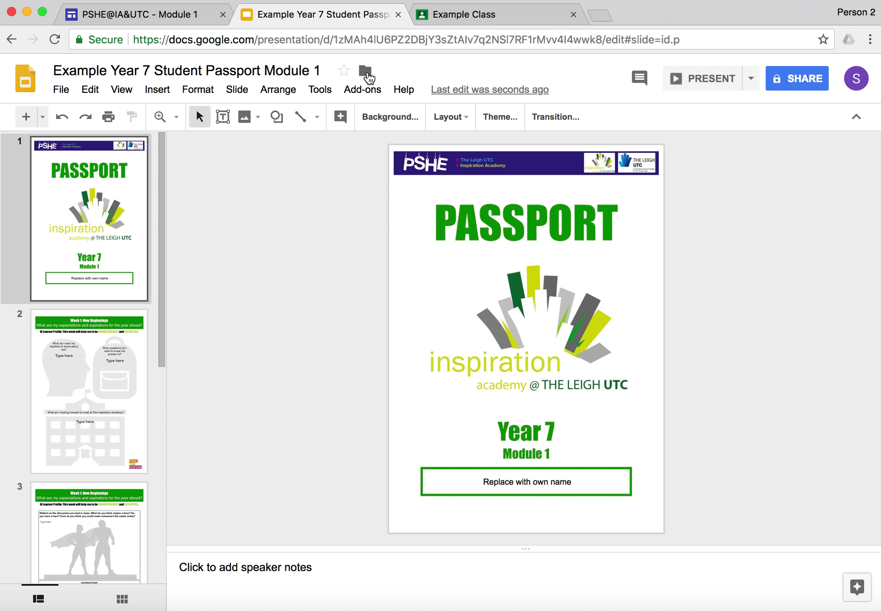
Move the presentation into the Classroom folder and return to Example Class.
left_click(366, 71)
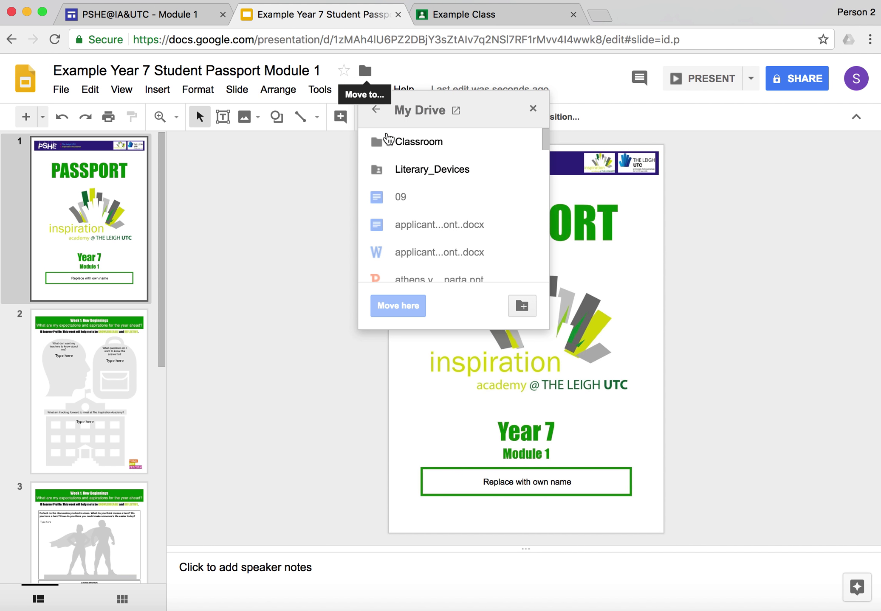
left_click(420, 148)
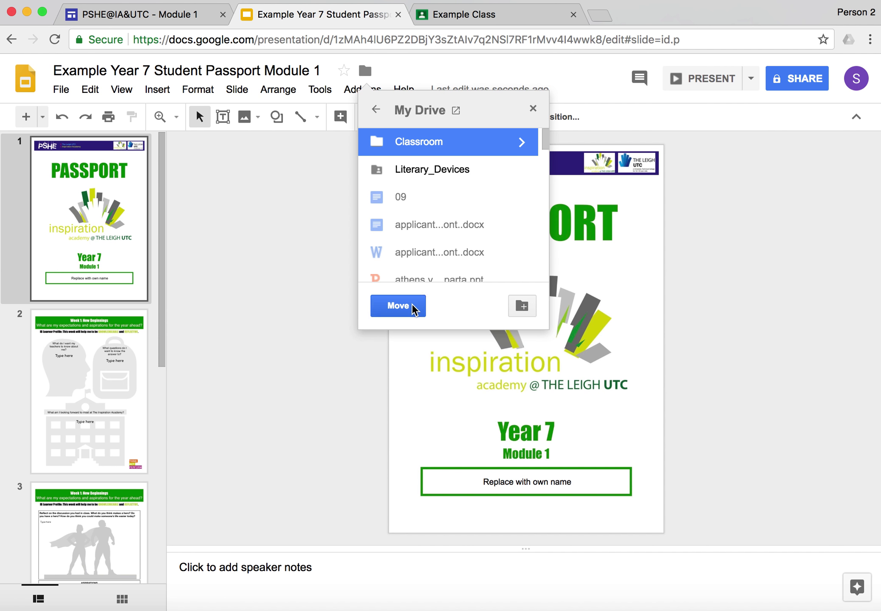
left_click(398, 306)
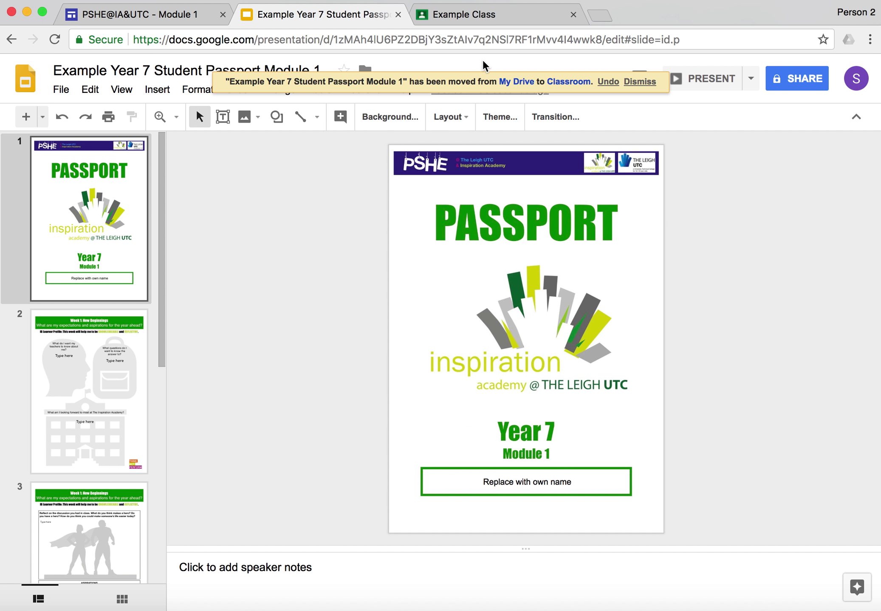
left_click(512, 17)
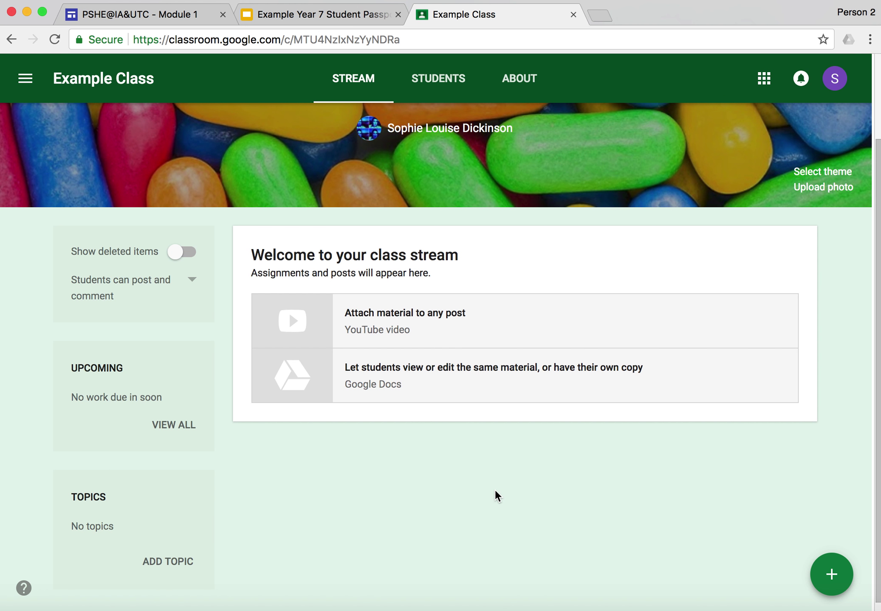
Create a new Example Class assignment titled 'Passport Module 1'.
left_click(818, 574)
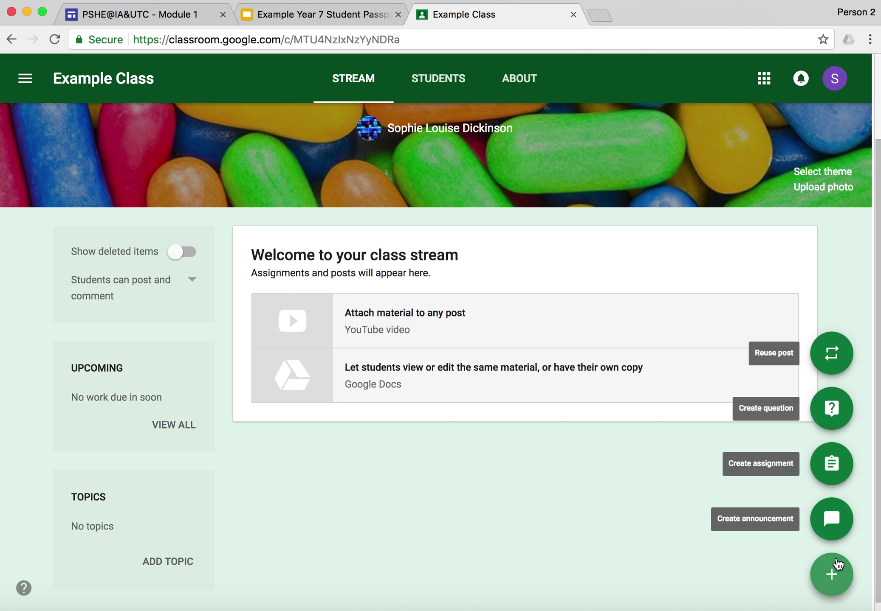
left_click(831, 462)
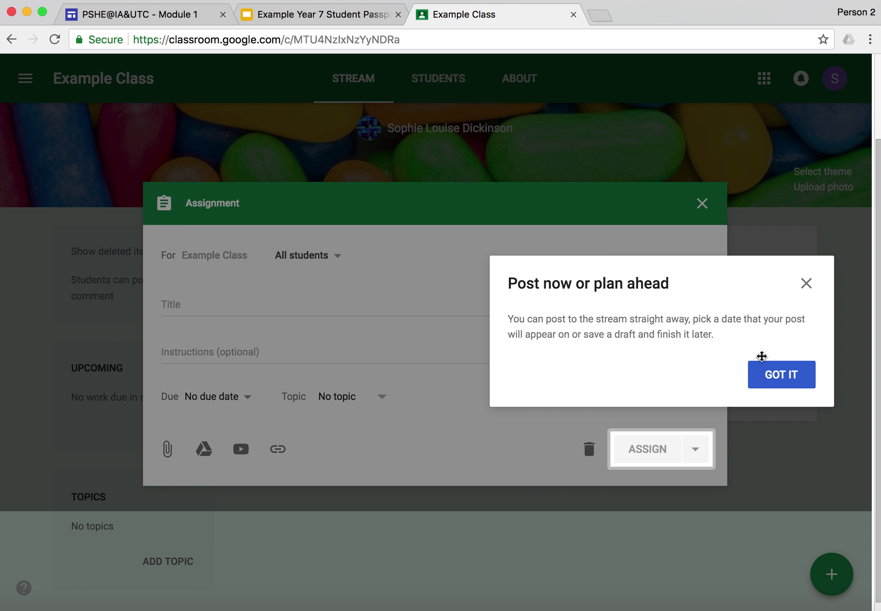
left_click(806, 285)
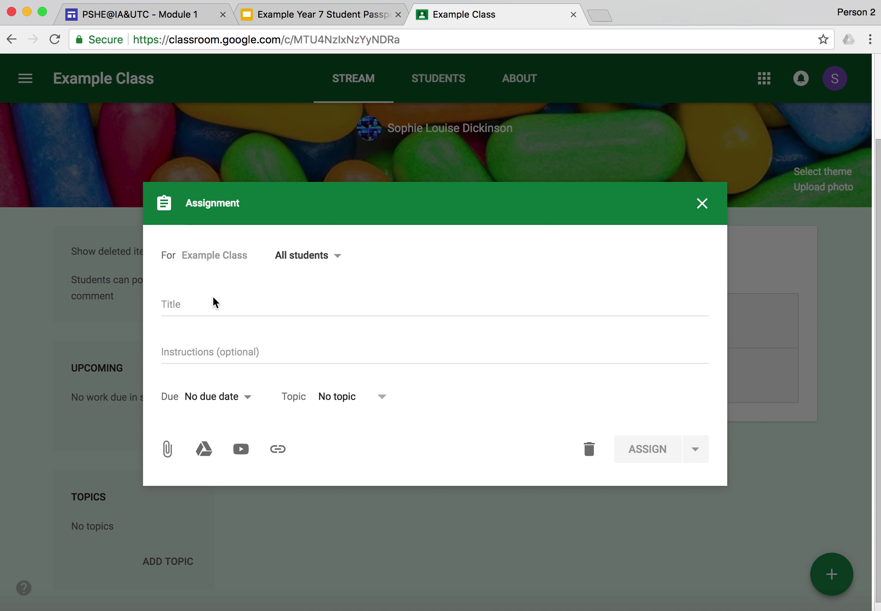
left_click(200, 302)
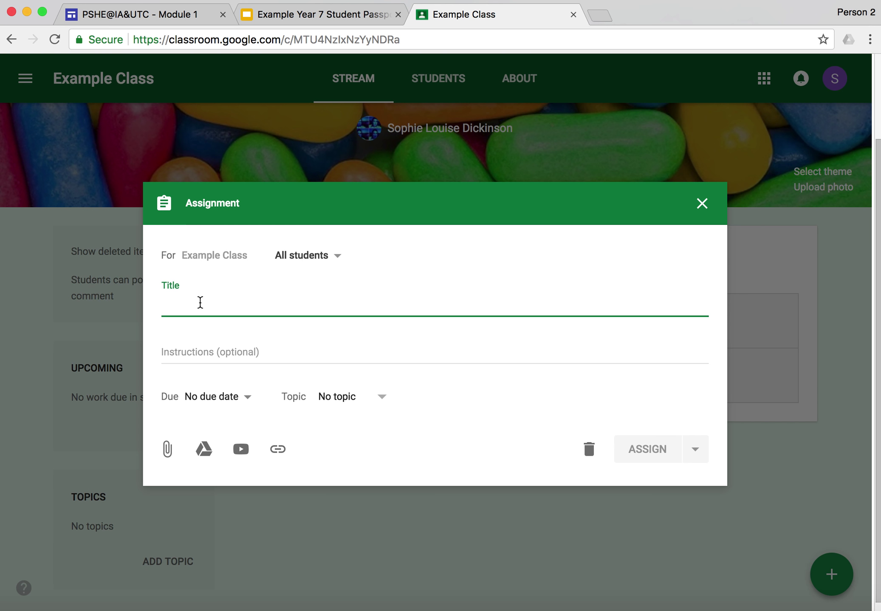
type("P")
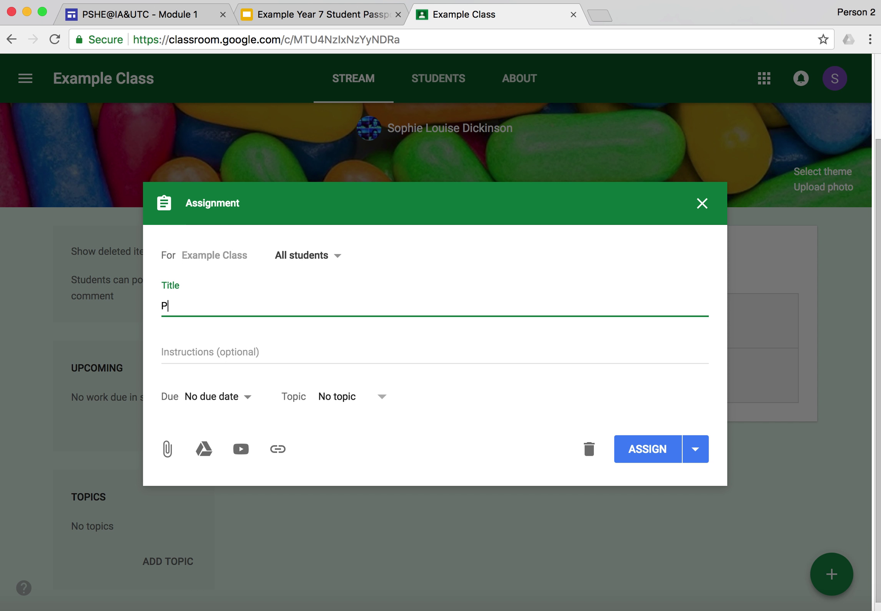
type("assport Module 1")
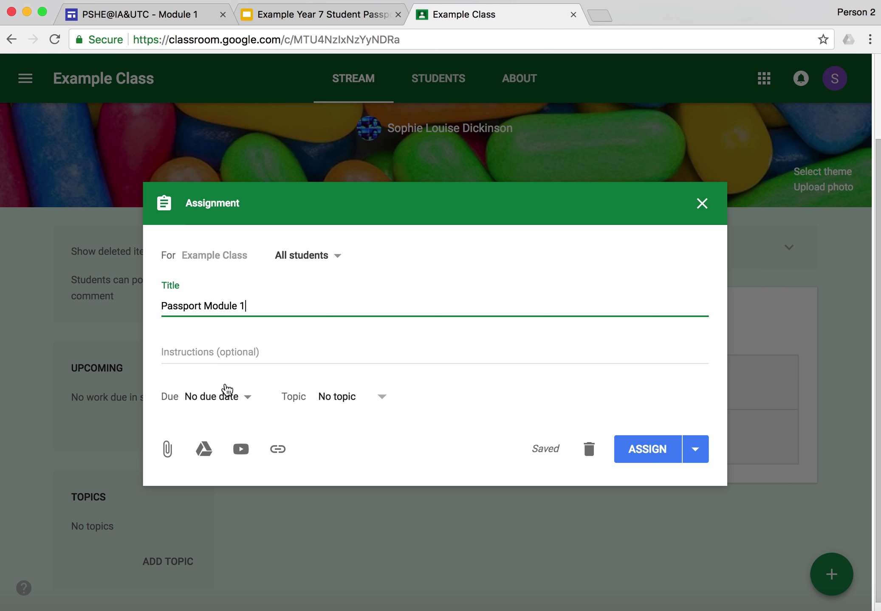
left_click(203, 450)
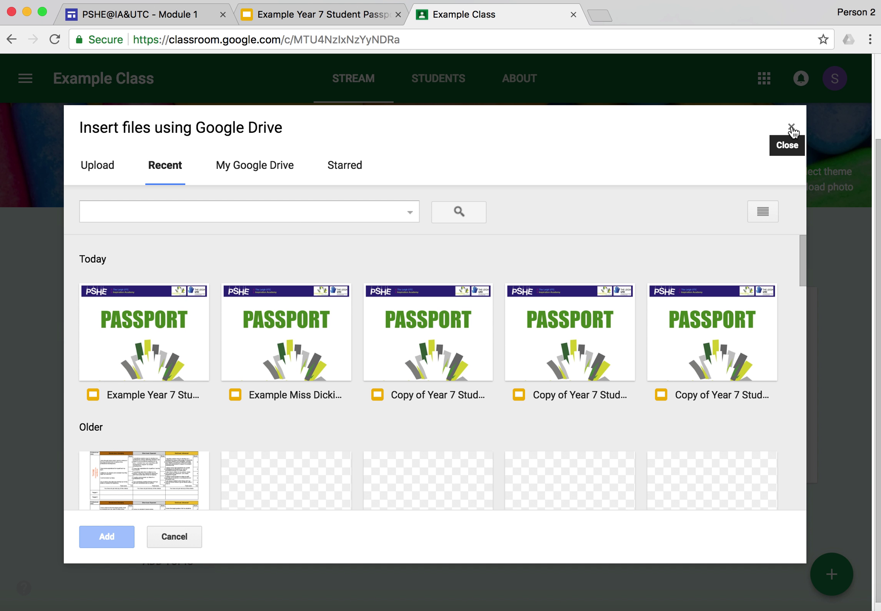
Attach the Example Year 7 Student Passport Module 1 slides from Google Drive.
left_click(791, 129)
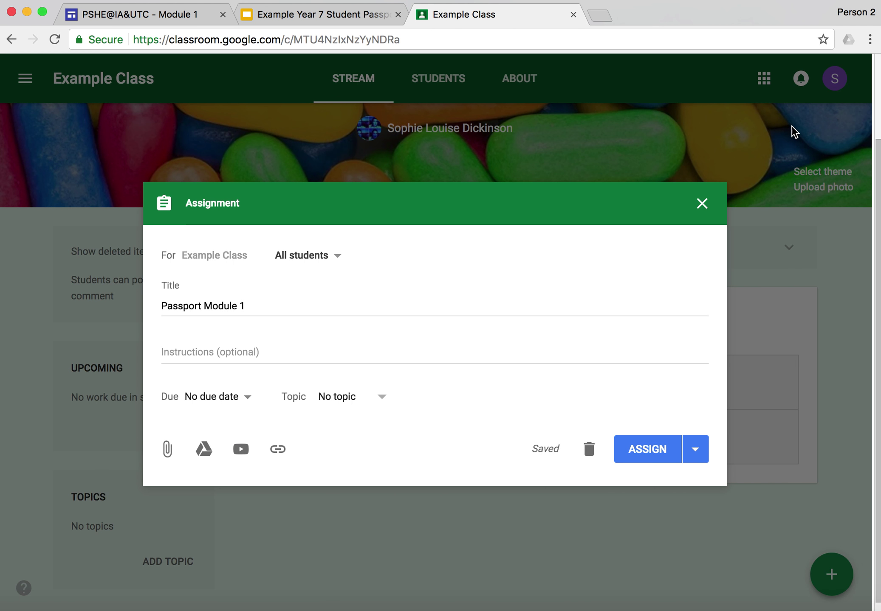
left_click(204, 451)
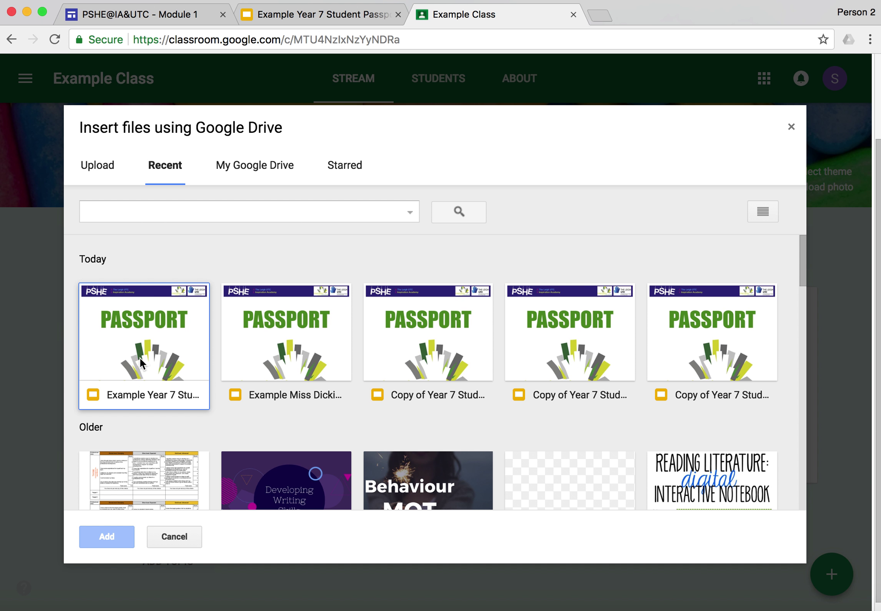
left_click(180, 318)
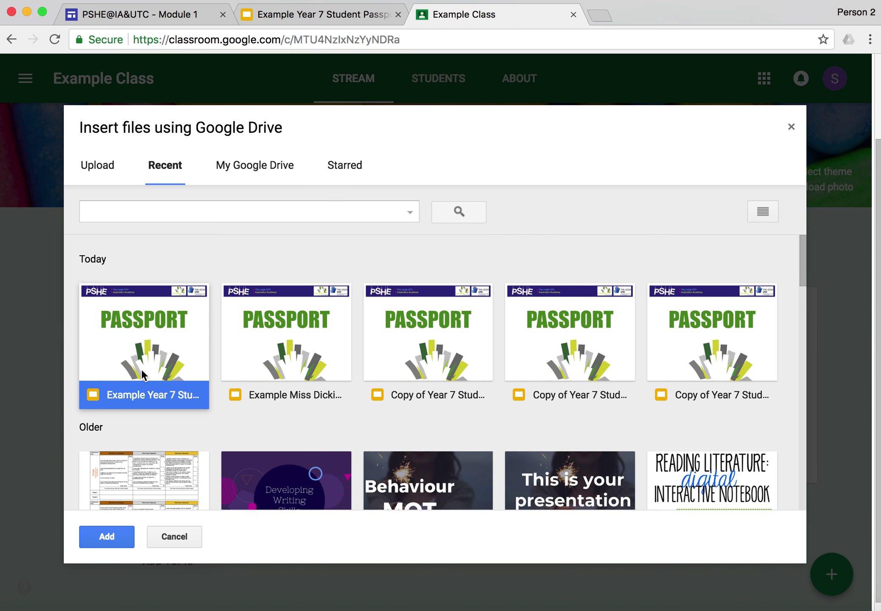
left_click(115, 536)
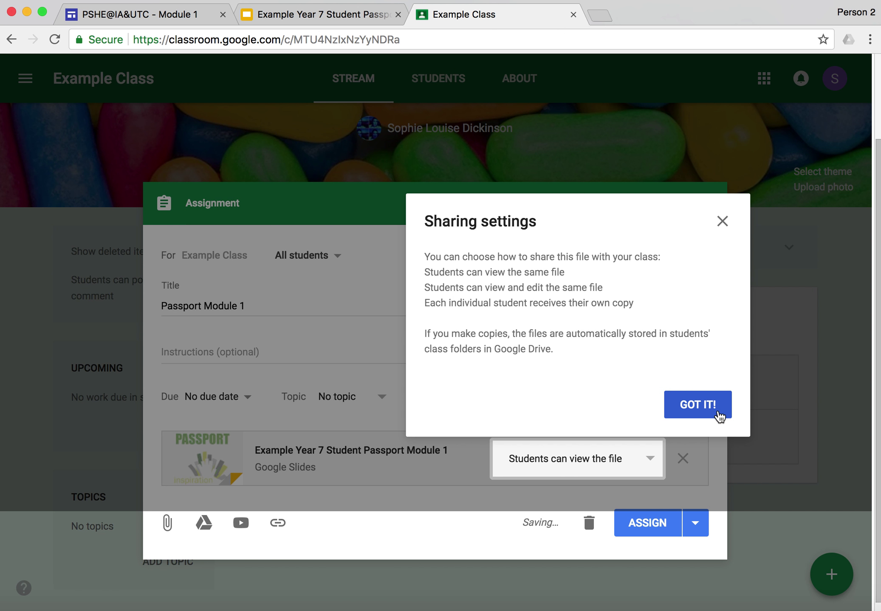
Set the attached slides to 'Make a copy for each student'.
left_click(717, 416)
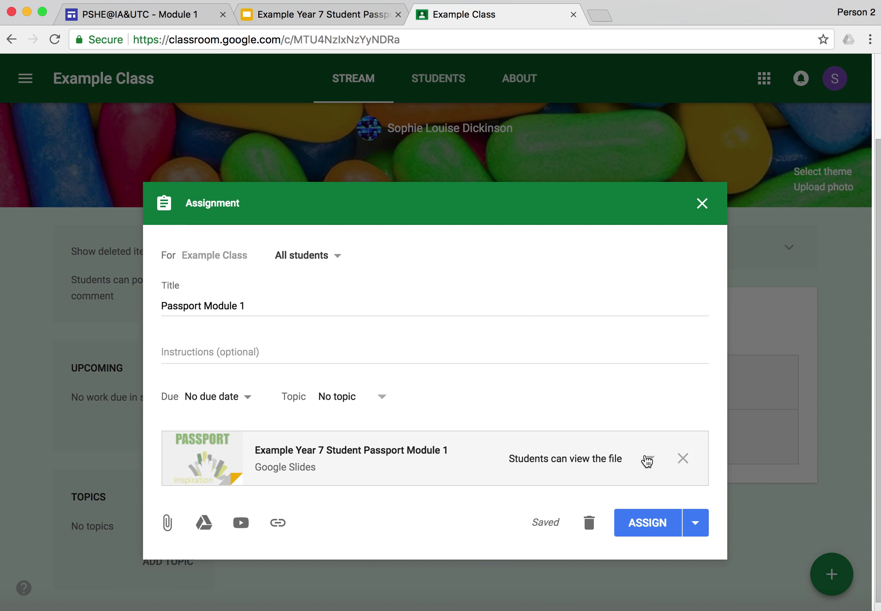
left_click(647, 460)
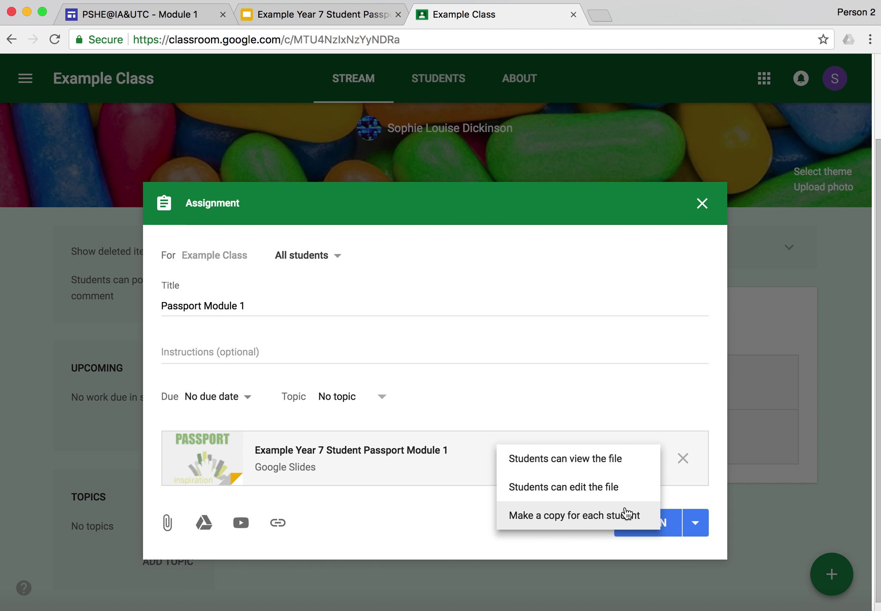
left_click(624, 515)
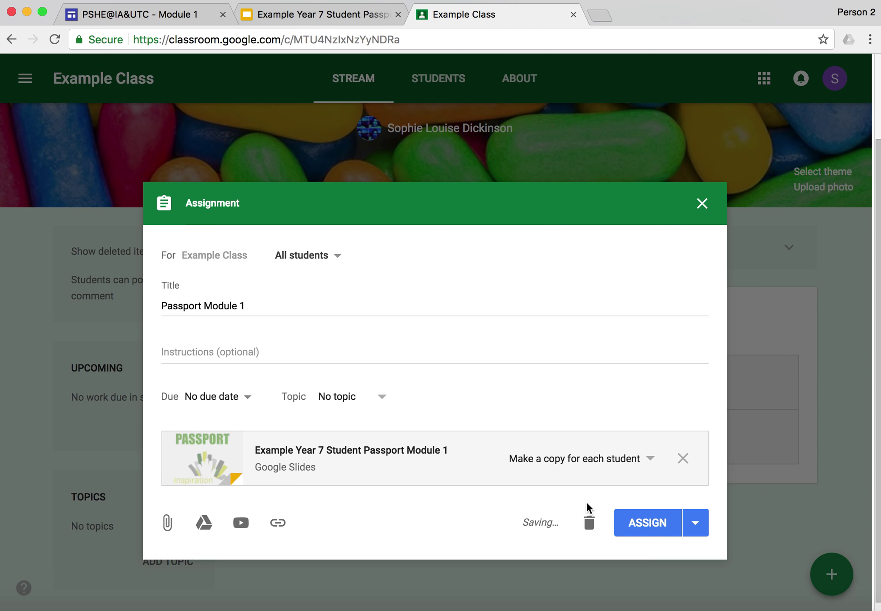
Assign Passport Module 1 to the Example Class.
left_click(640, 524)
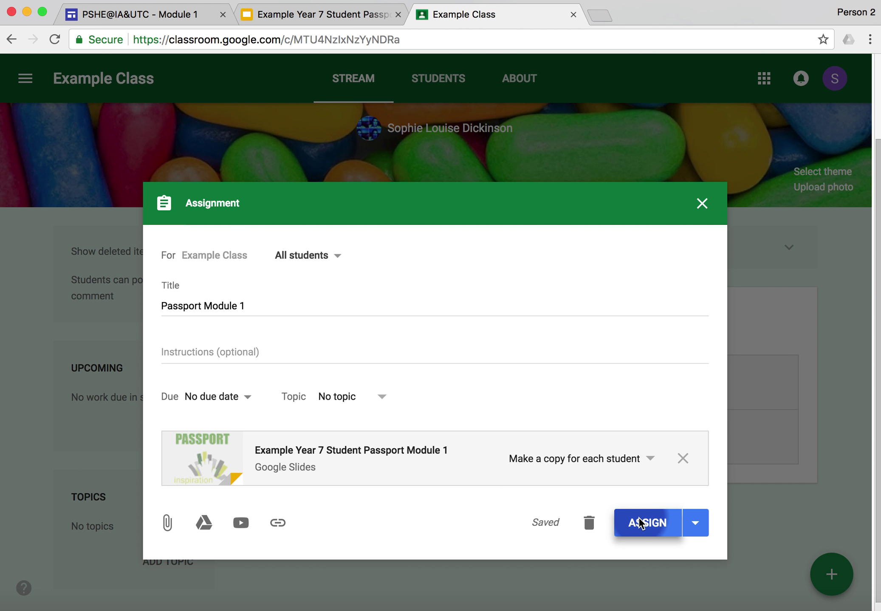